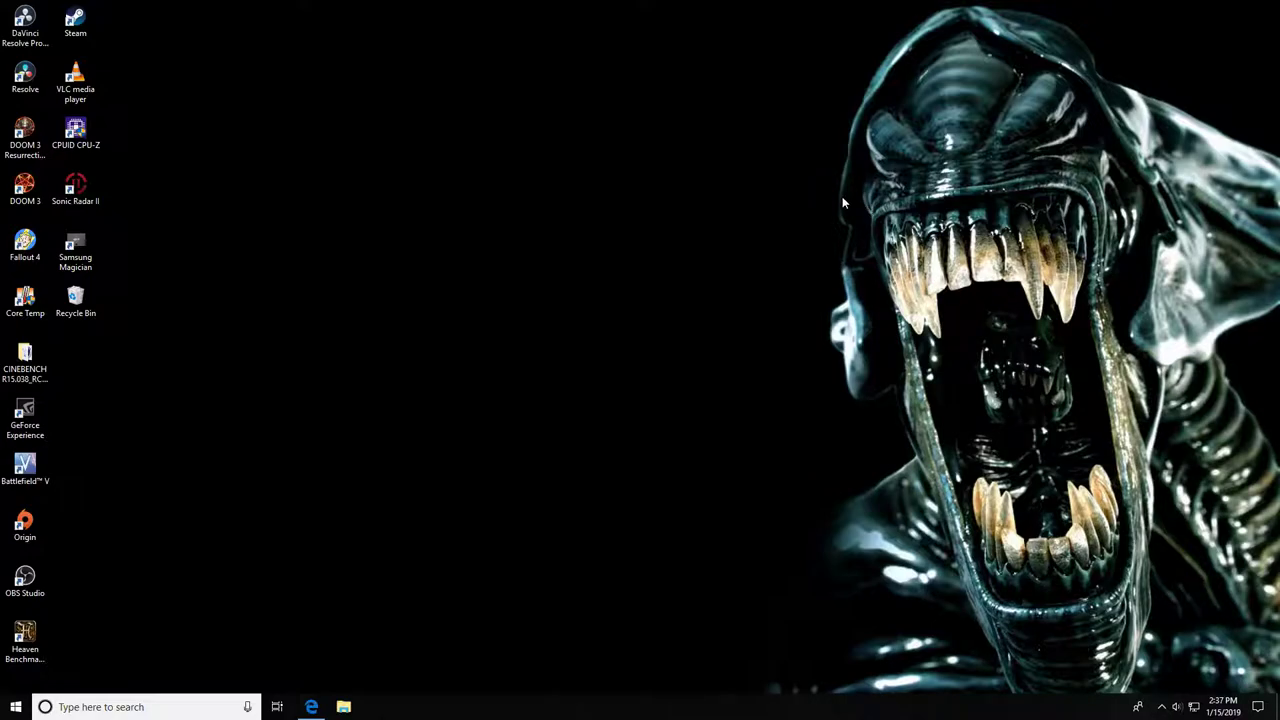
- Launch Steam, maximize its window, and show the games Library
double_click(76, 18)
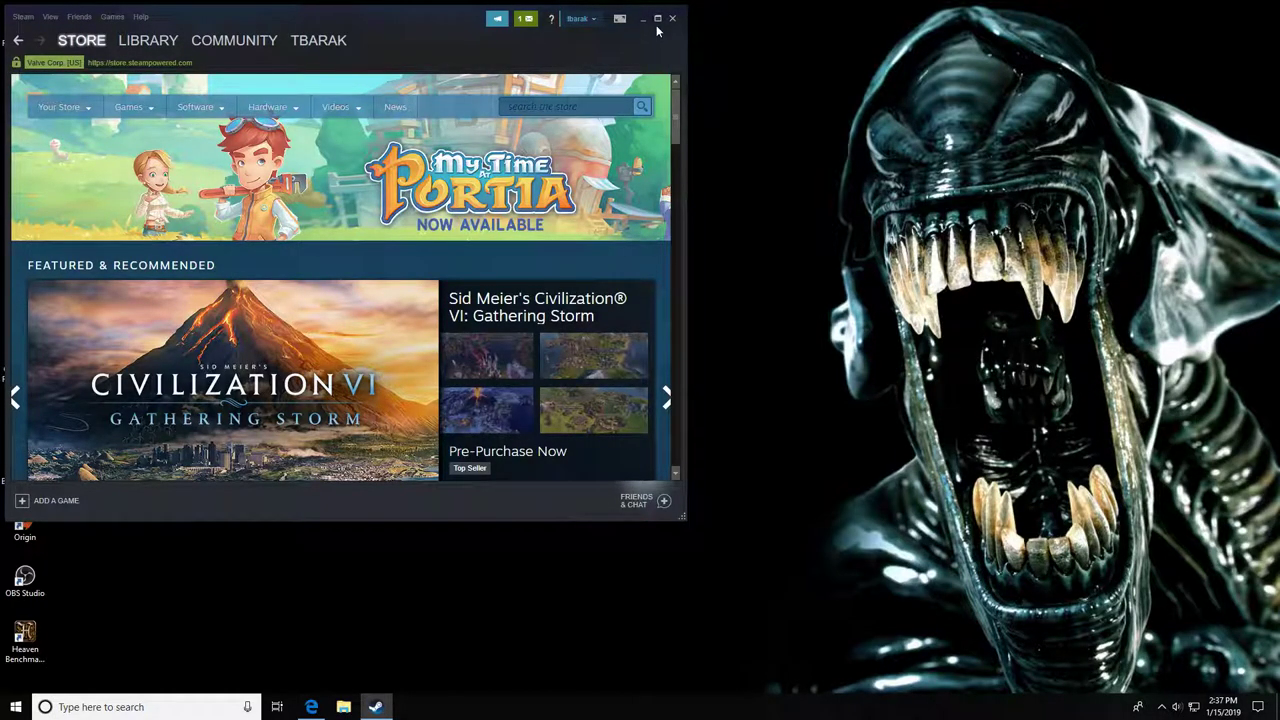
left_click(657, 18)
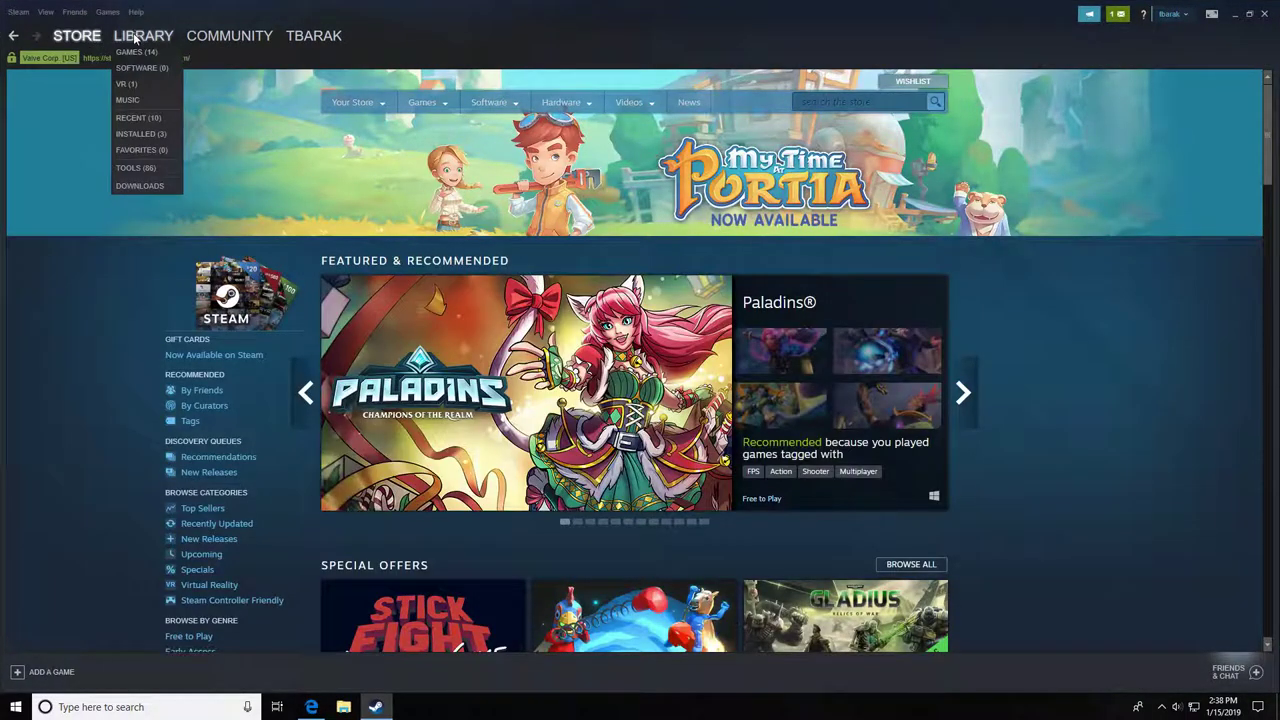
left_click(132, 52)
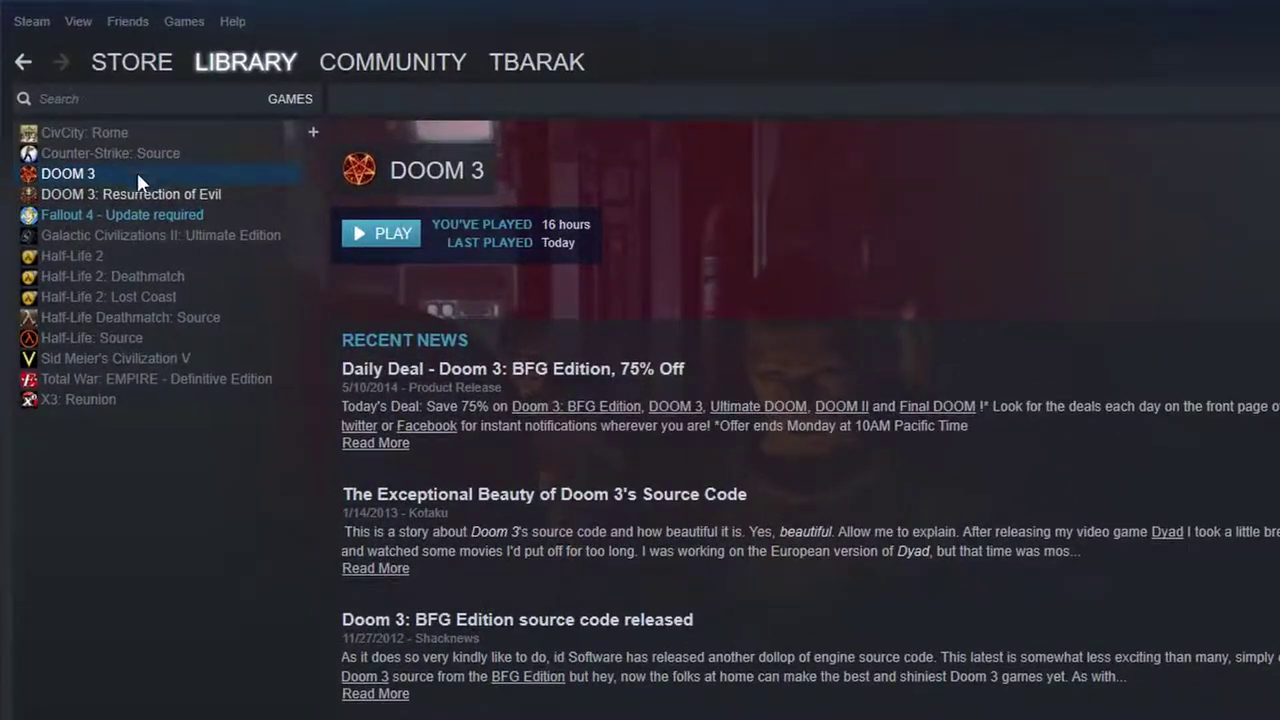
- Open DOOM 3's Properties from its context menu and bring up the Launch Options dialog
right_click(64, 171)
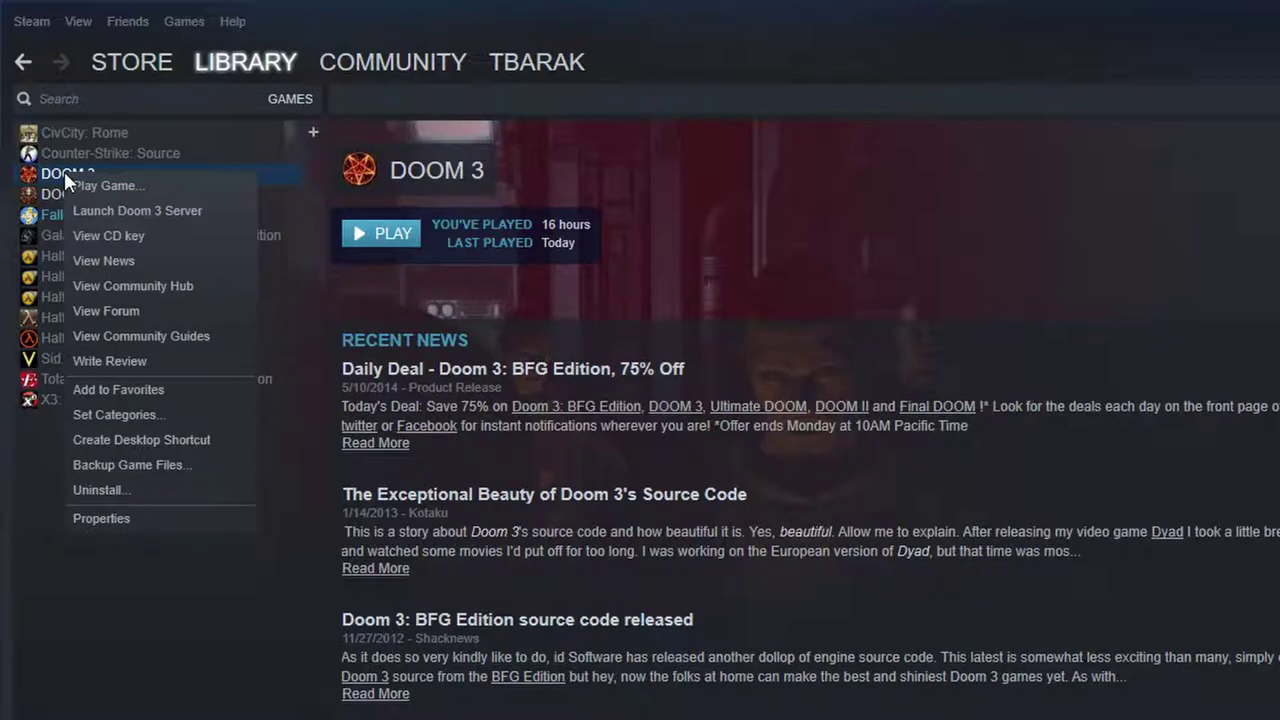
left_click(109, 519)
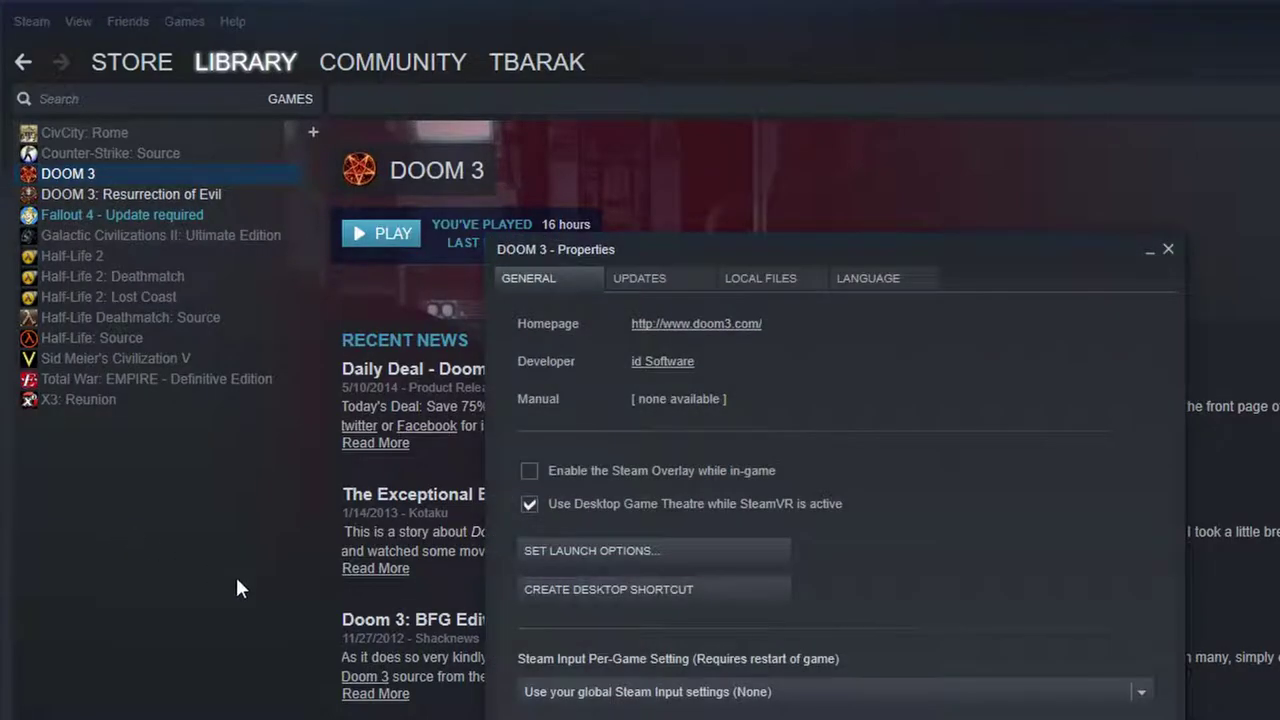
left_click(608, 550)
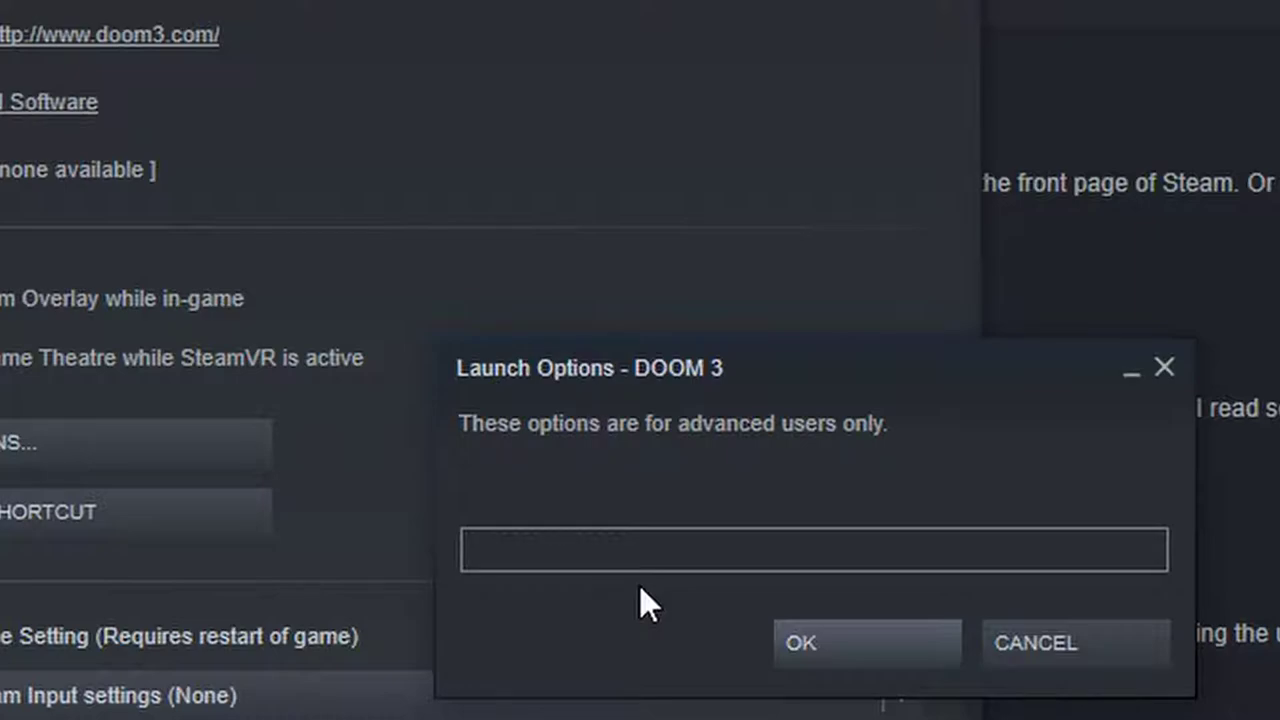
- Enter '+set com_allowconsole 1' as DOOM 3's launch options and confirm with OK
type("+set com")
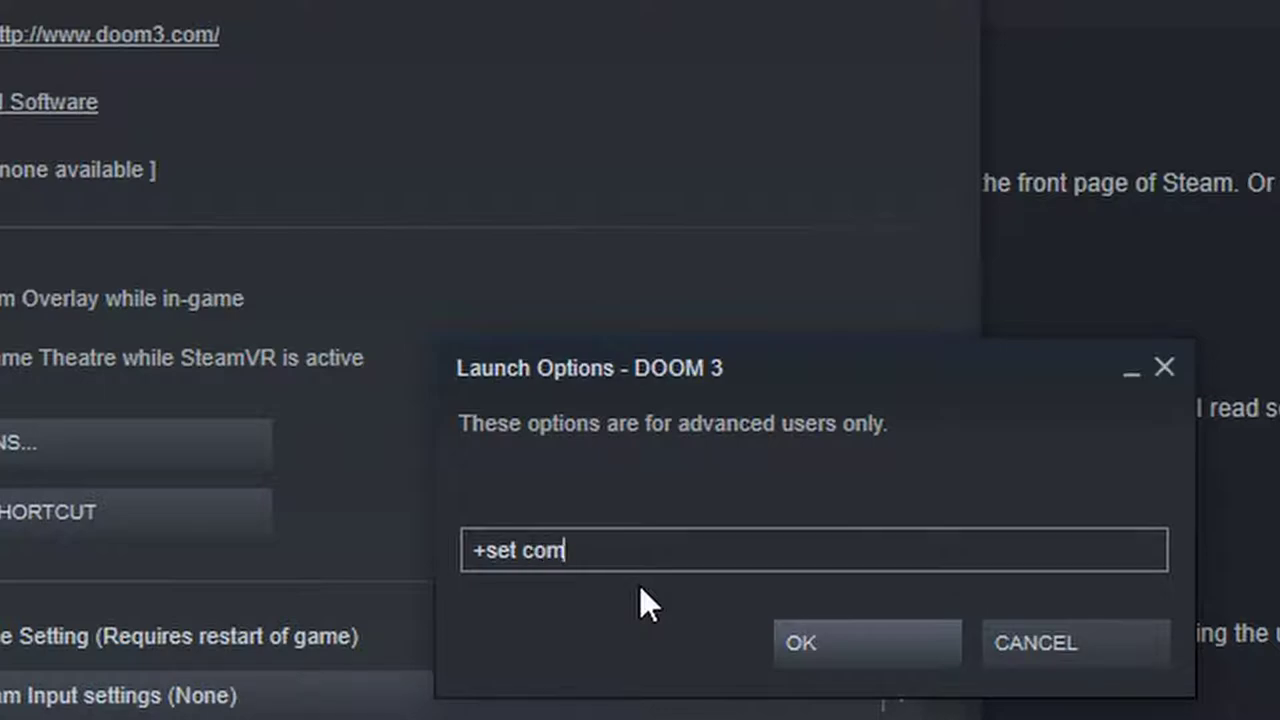
type("_allowconsole ")
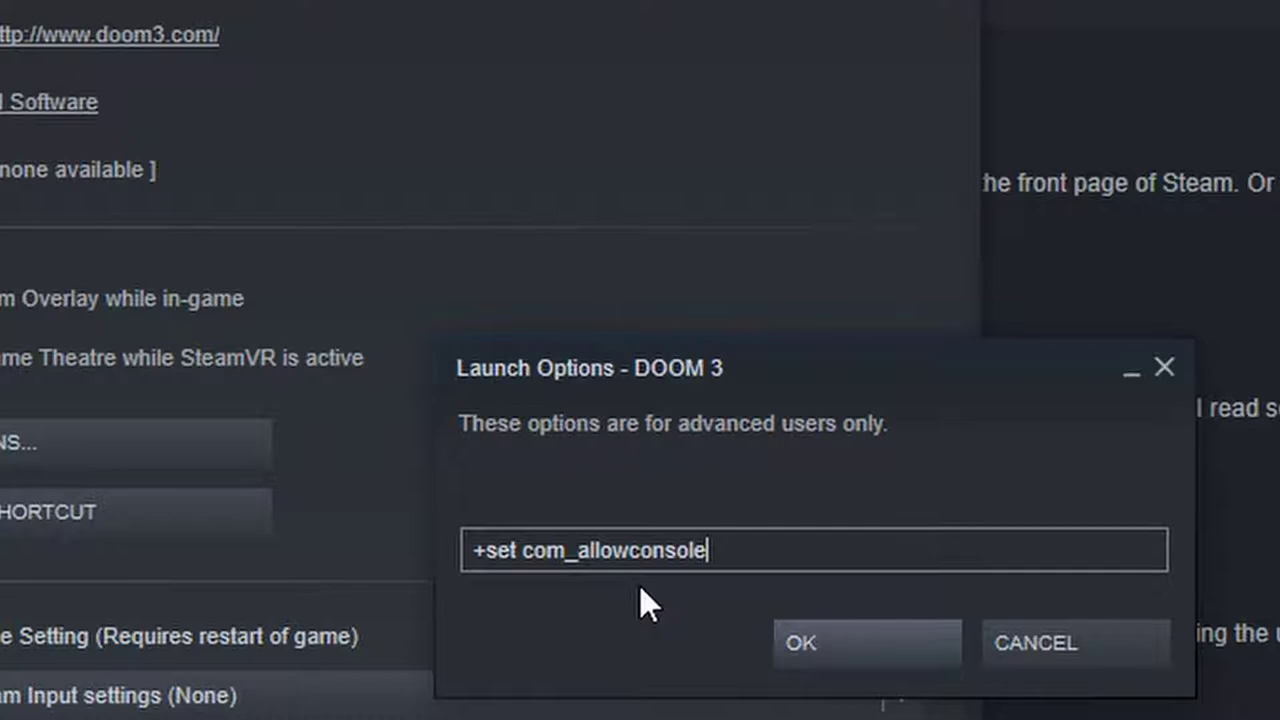
type("1")
left_click(889, 631)
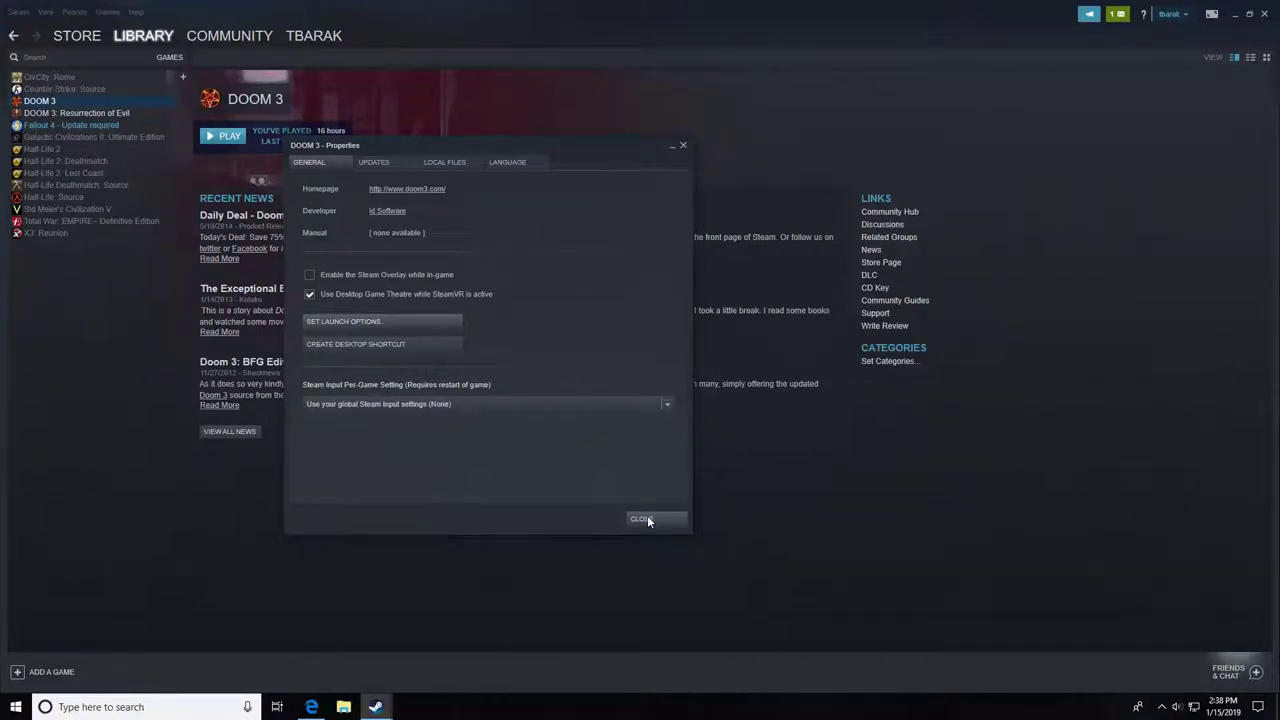
- Close Steam, start DOOM 3 from the desktop shortcut, and drop down its console with Ctrl+Alt+~
left_click(650, 523)
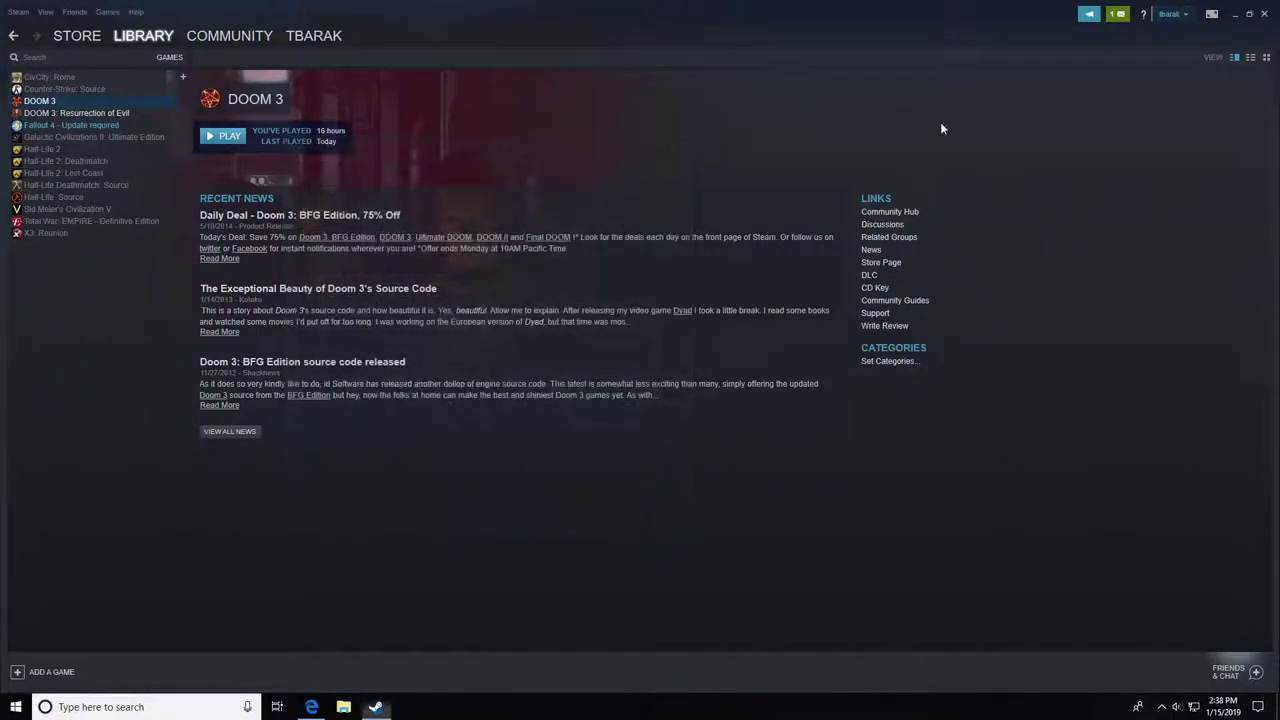
left_click(1265, 15)
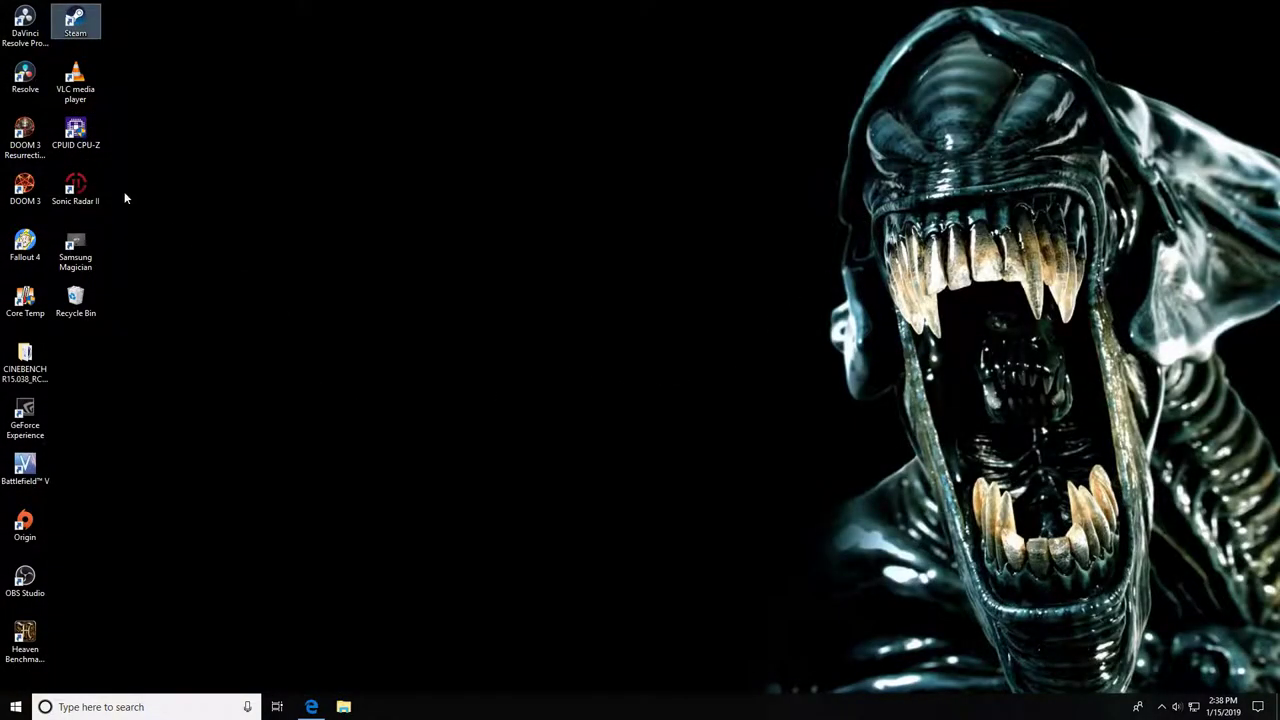
double_click(45, 181)
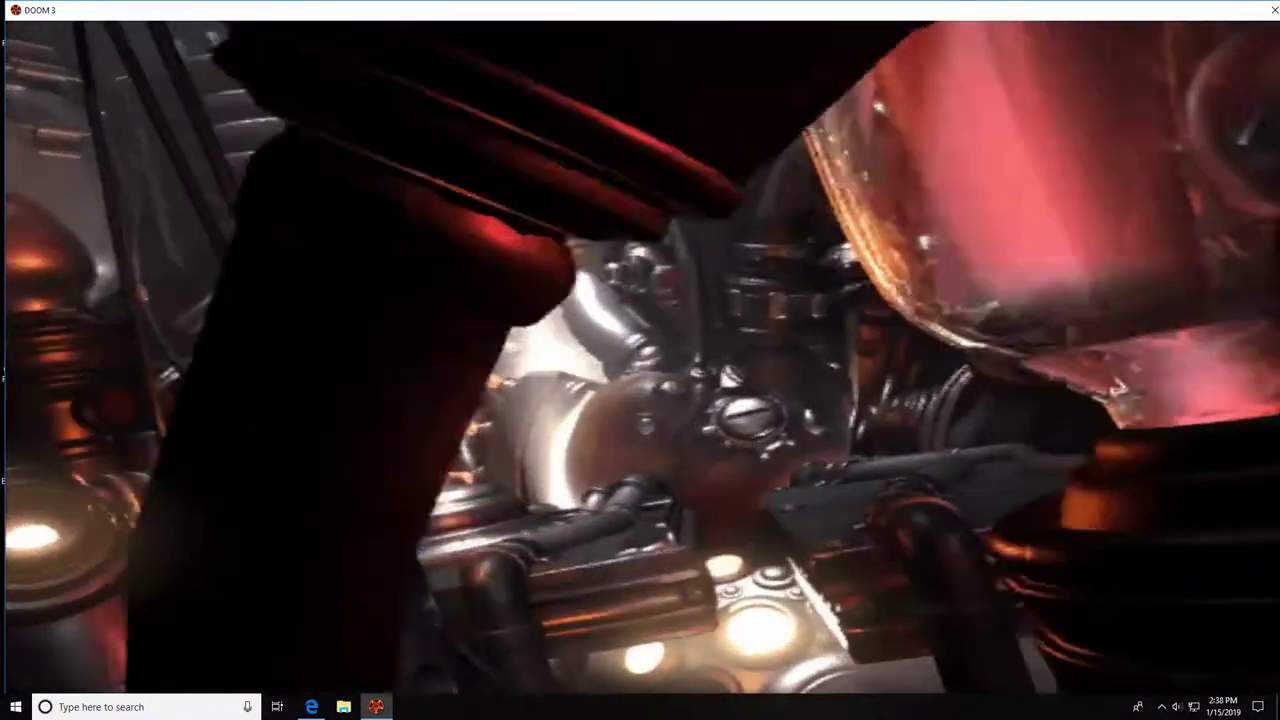
key("ctrl+alt+grave")
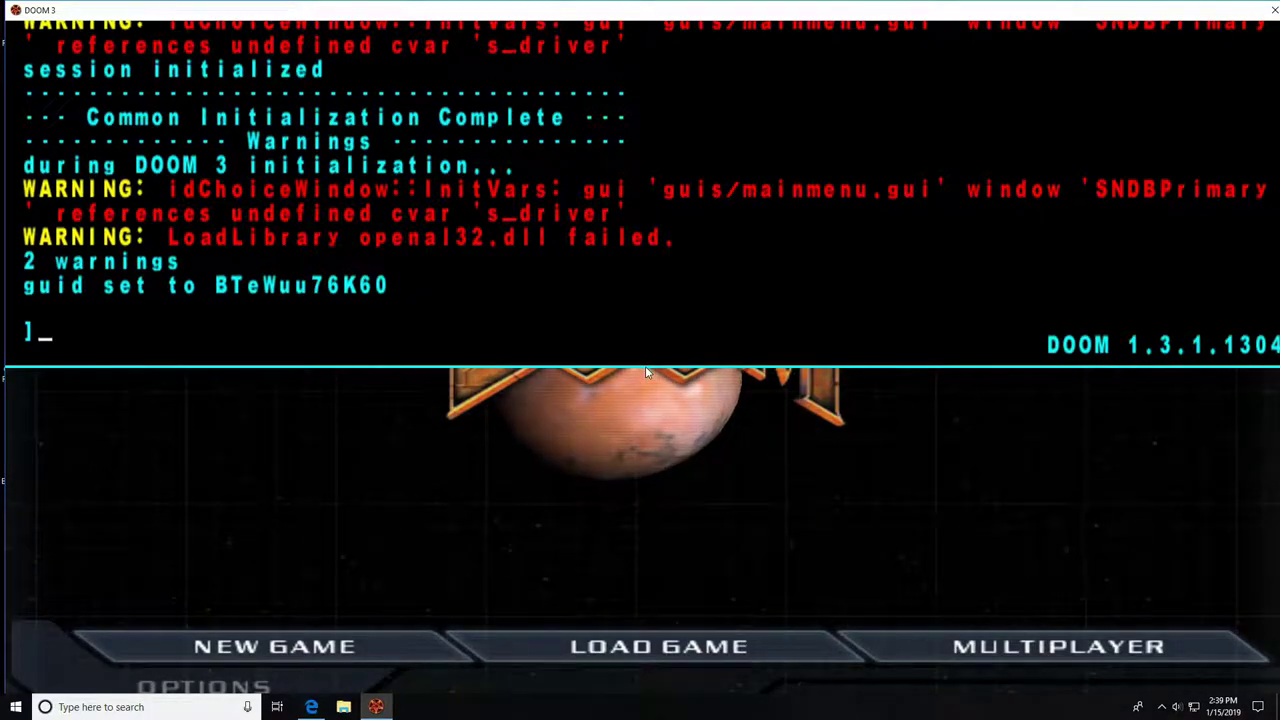
- Run the 'editor' command at the DOOM 3 console to start DOOMEdit
type("editor")
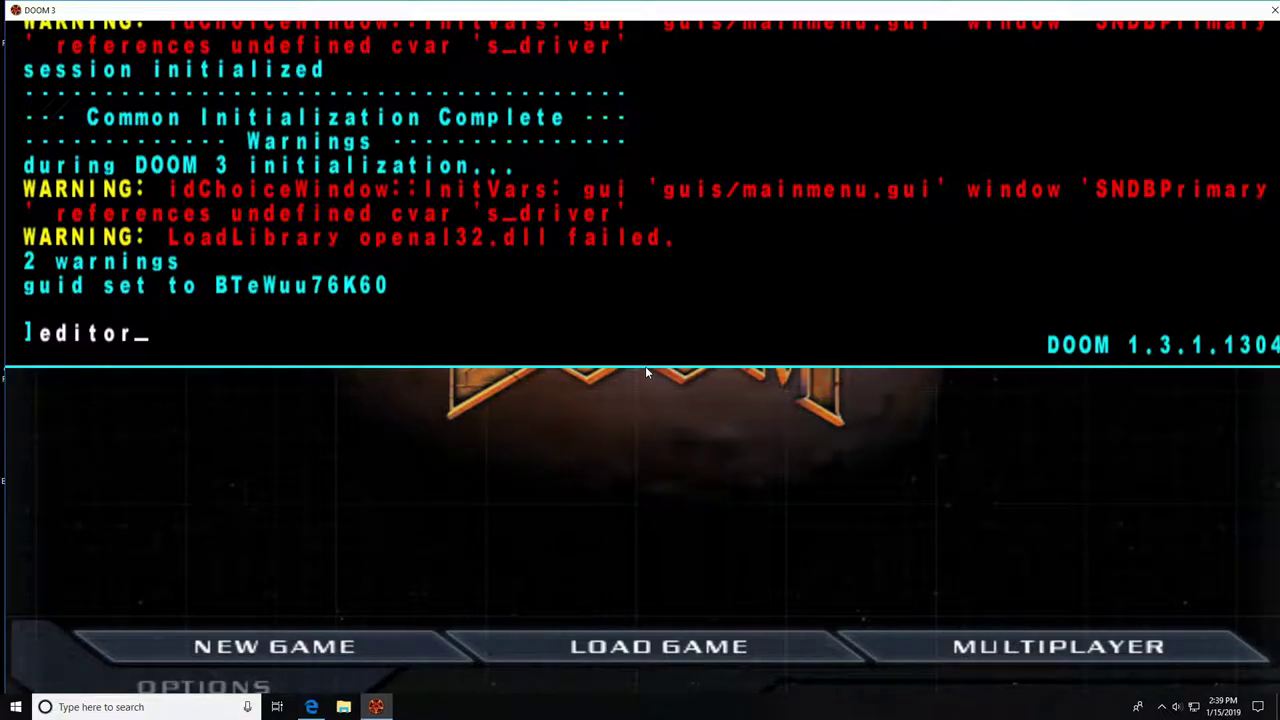
key("Return")
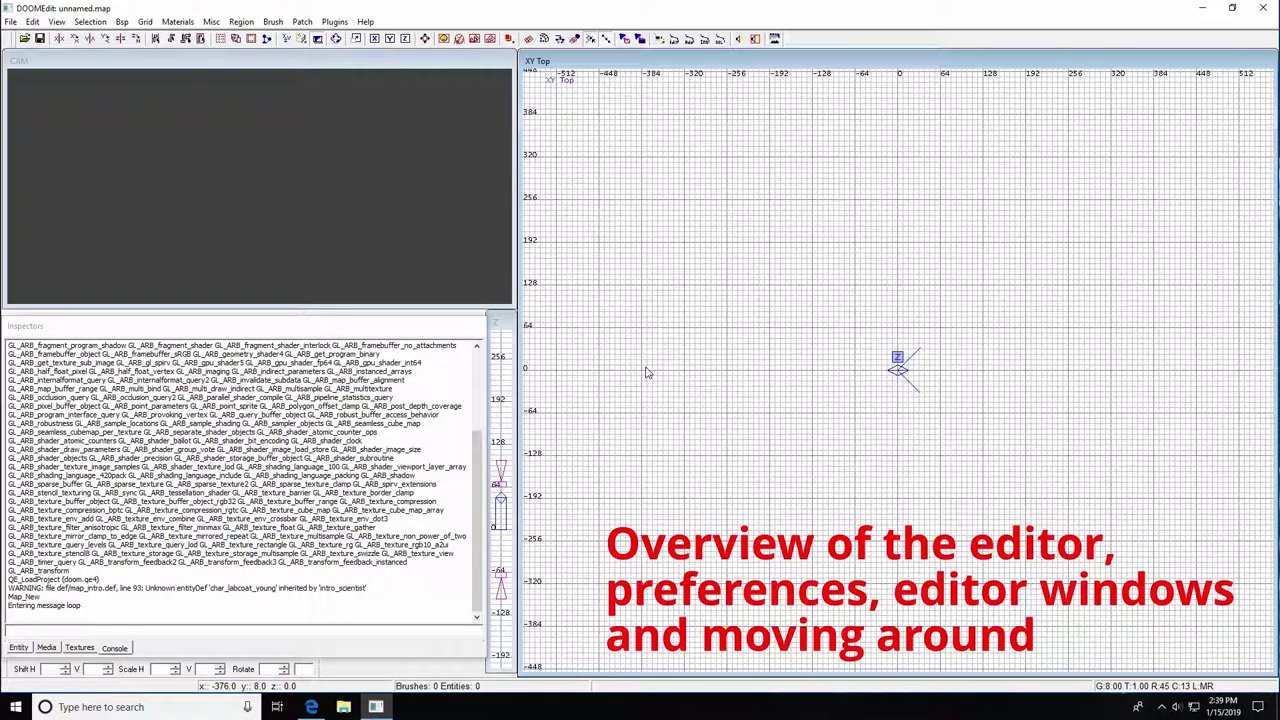
- Browse the File menu, then move across to the Edit menu
left_click(10, 22)
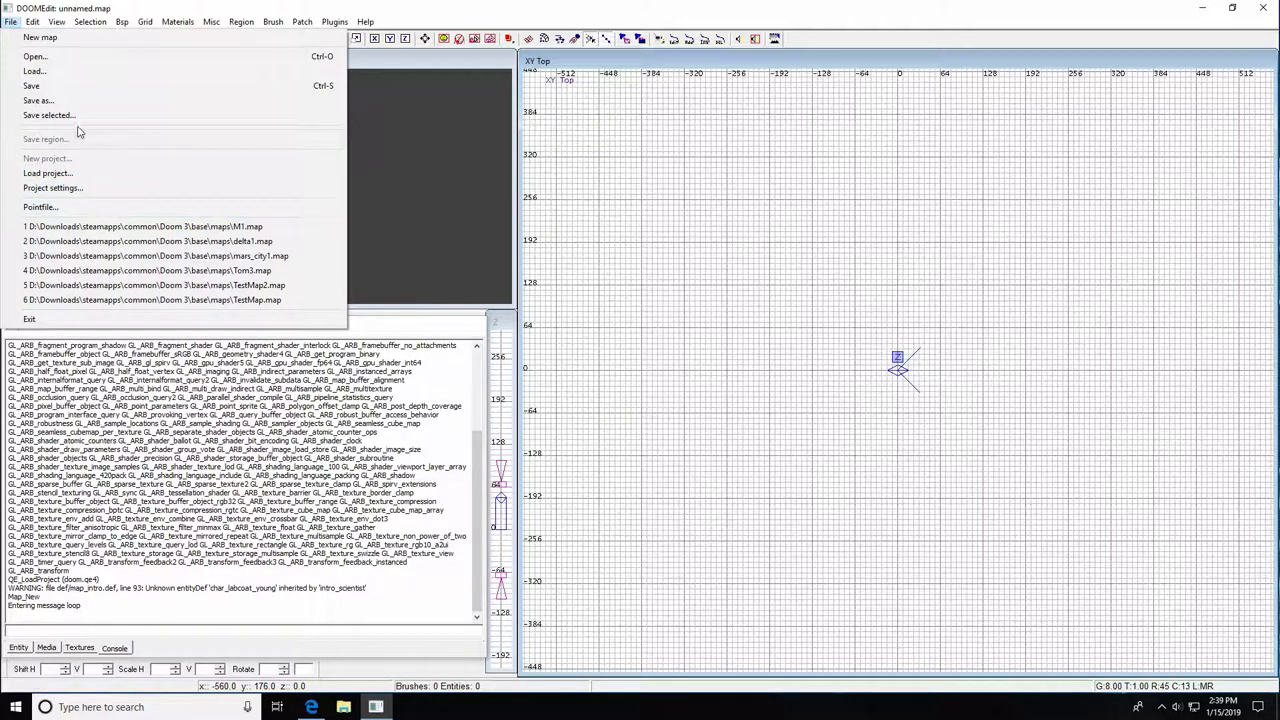
mouse_move(34, 22)
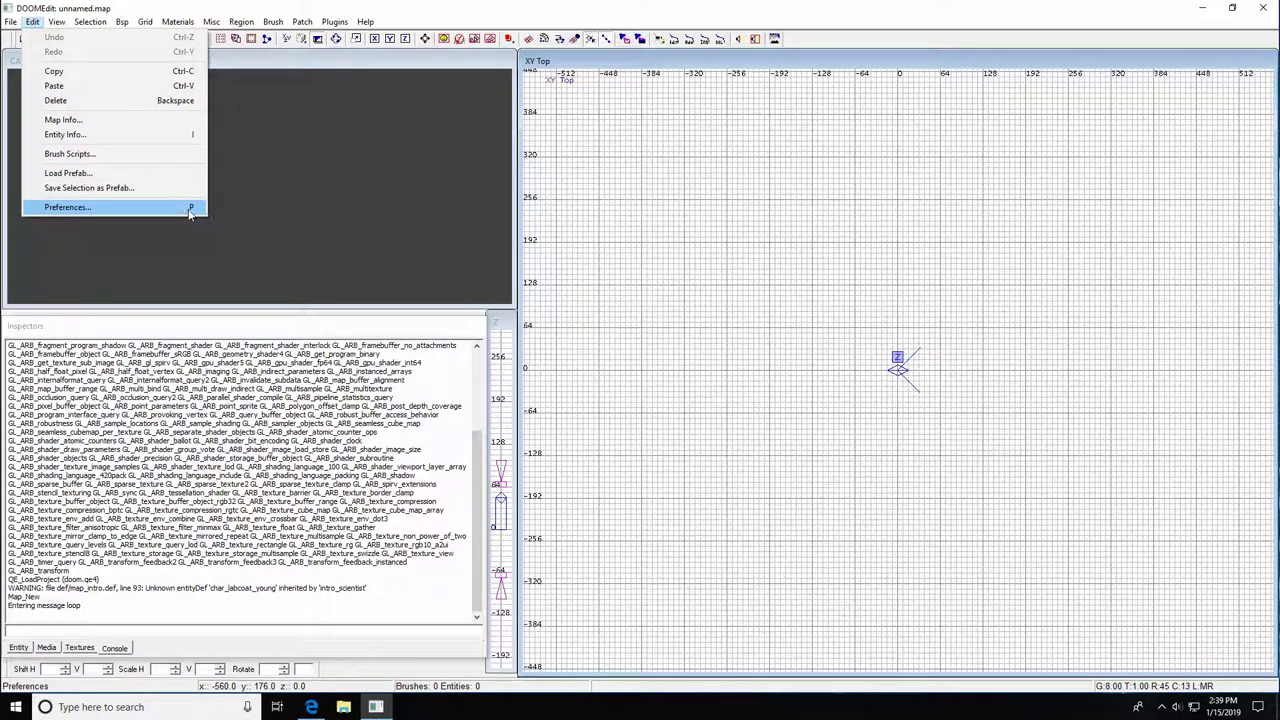
- In Preferences, toggle auto-save on and off, adjust its interval to 6 then 5, and disable paint sizing info
left_click(88, 208)
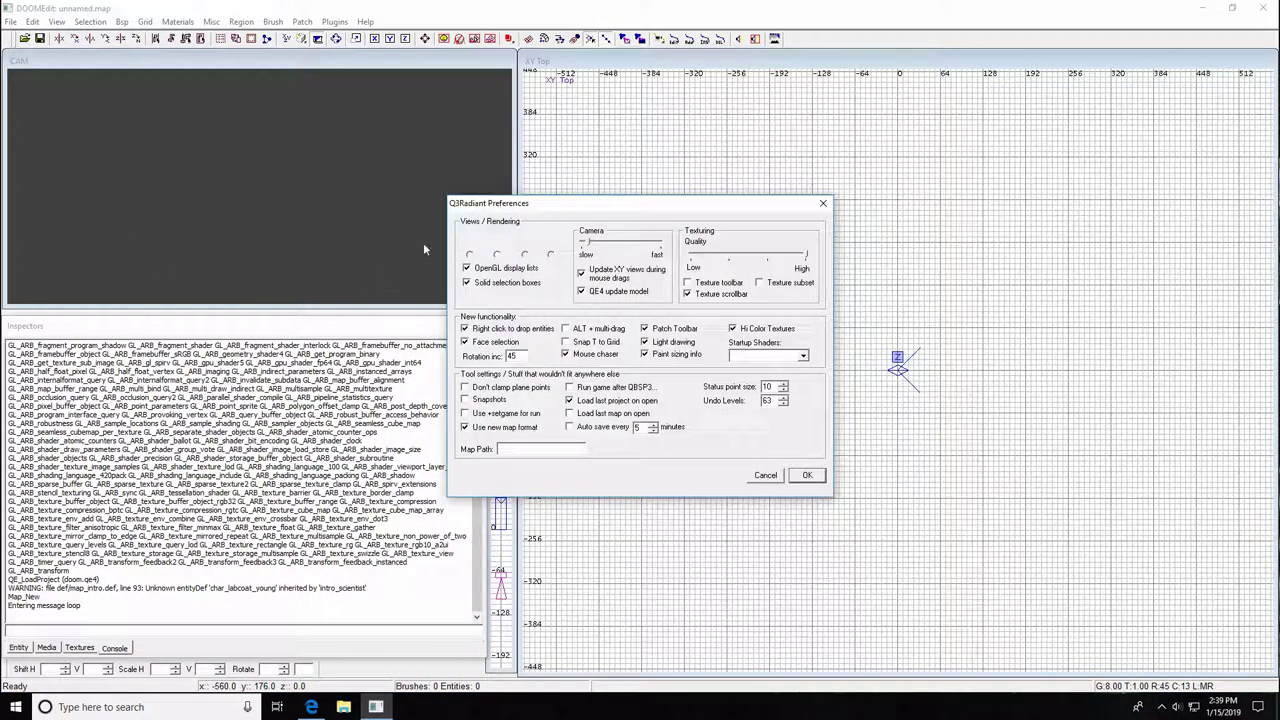
left_click_drag(551, 206, 688, 156)
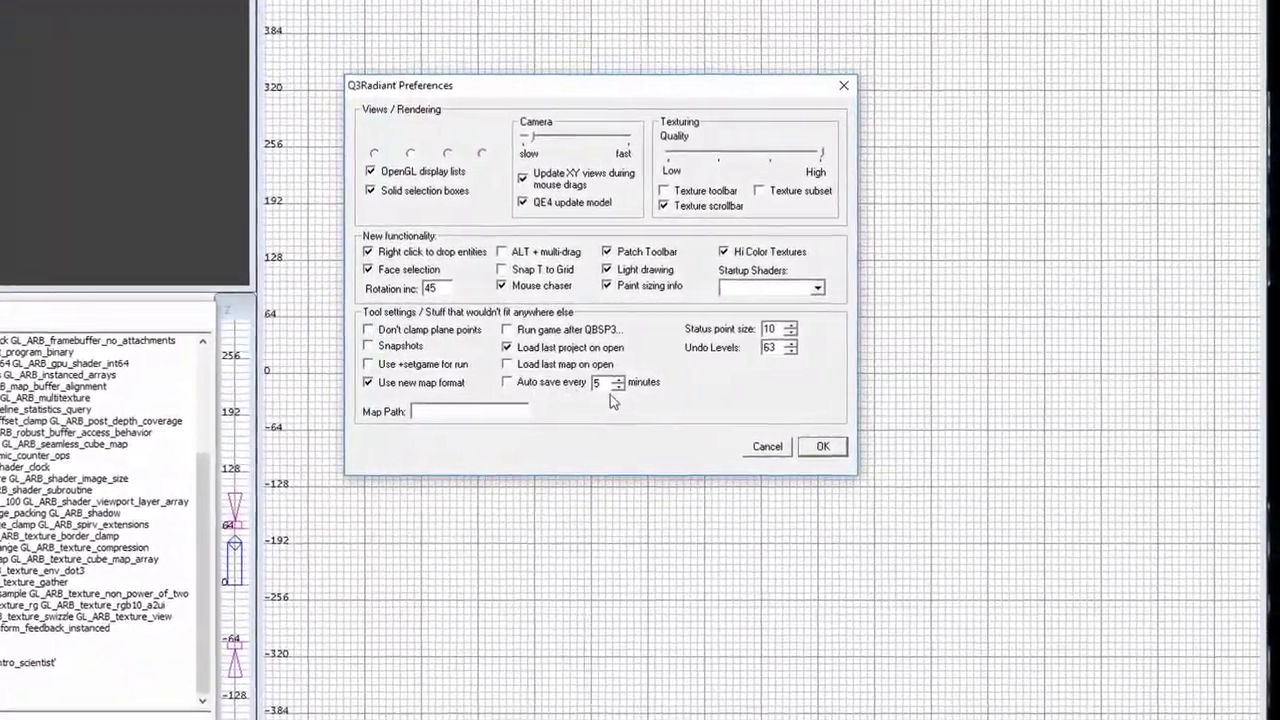
left_click(506, 382)
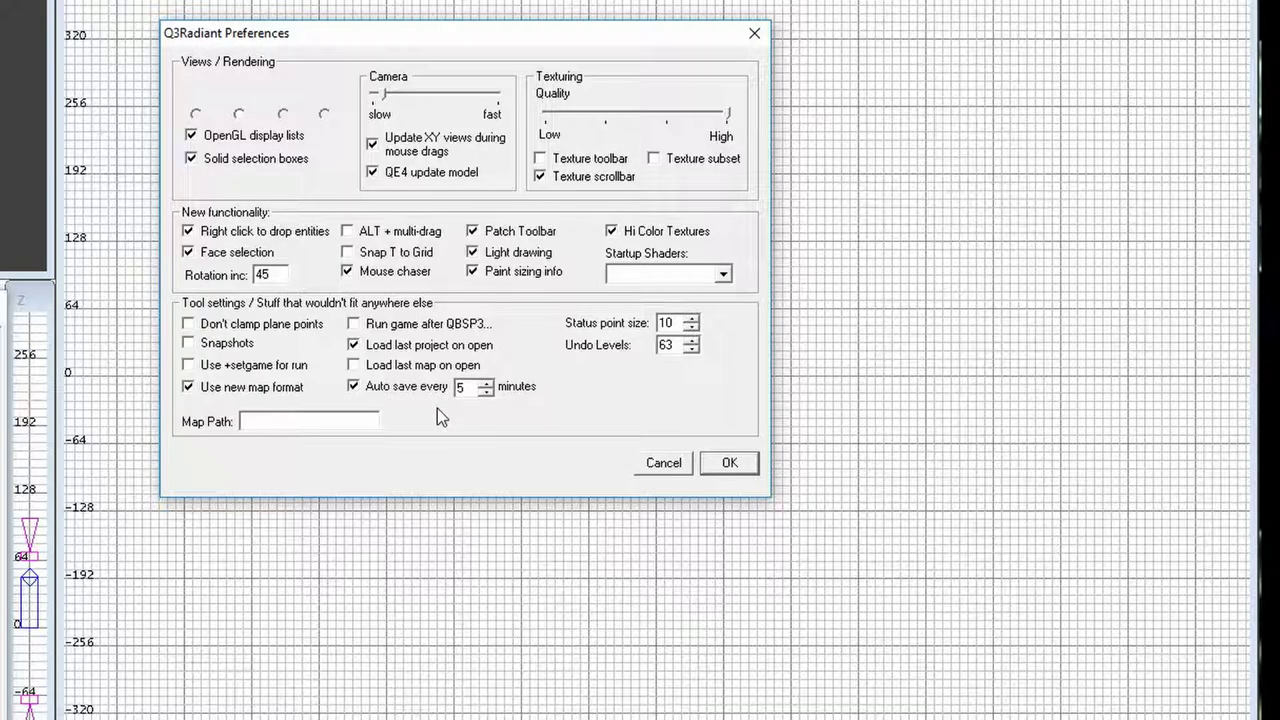
left_click(486, 384)
left_click(488, 392)
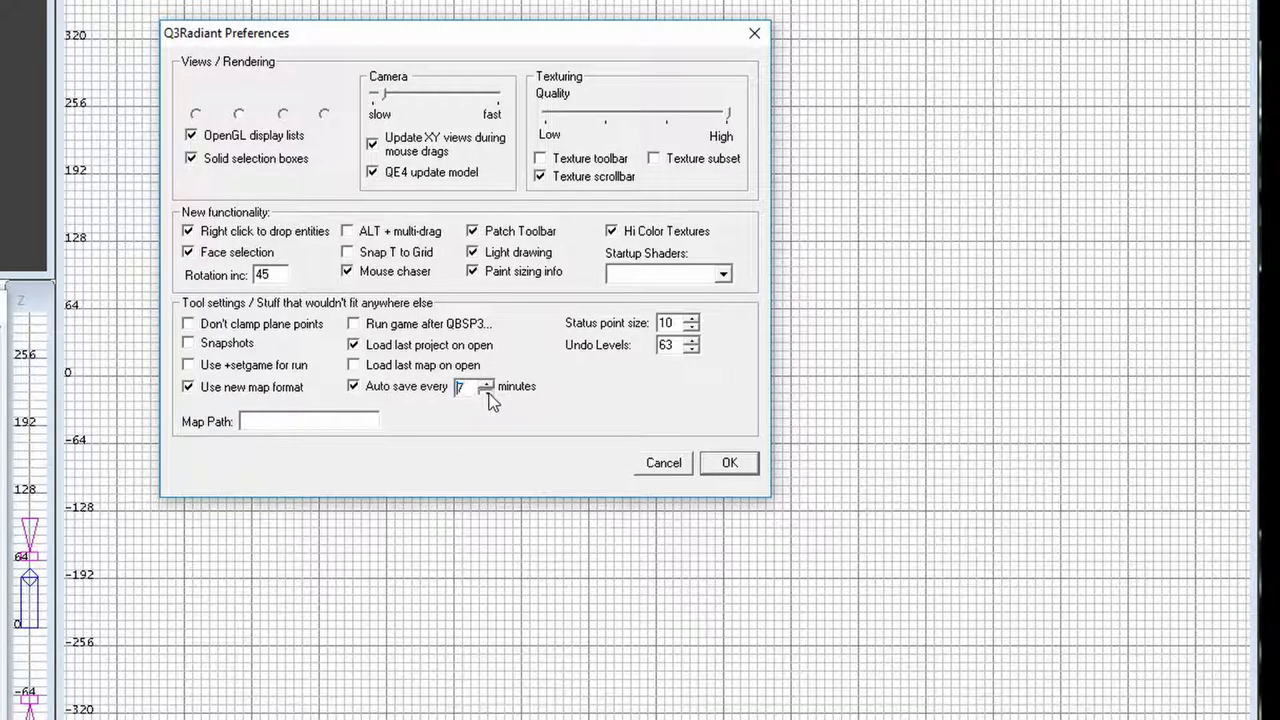
left_click(357, 392)
left_click(473, 271)
- Apply the preferences, draw a test brush around the map origin, and delete it
left_click(724, 465)
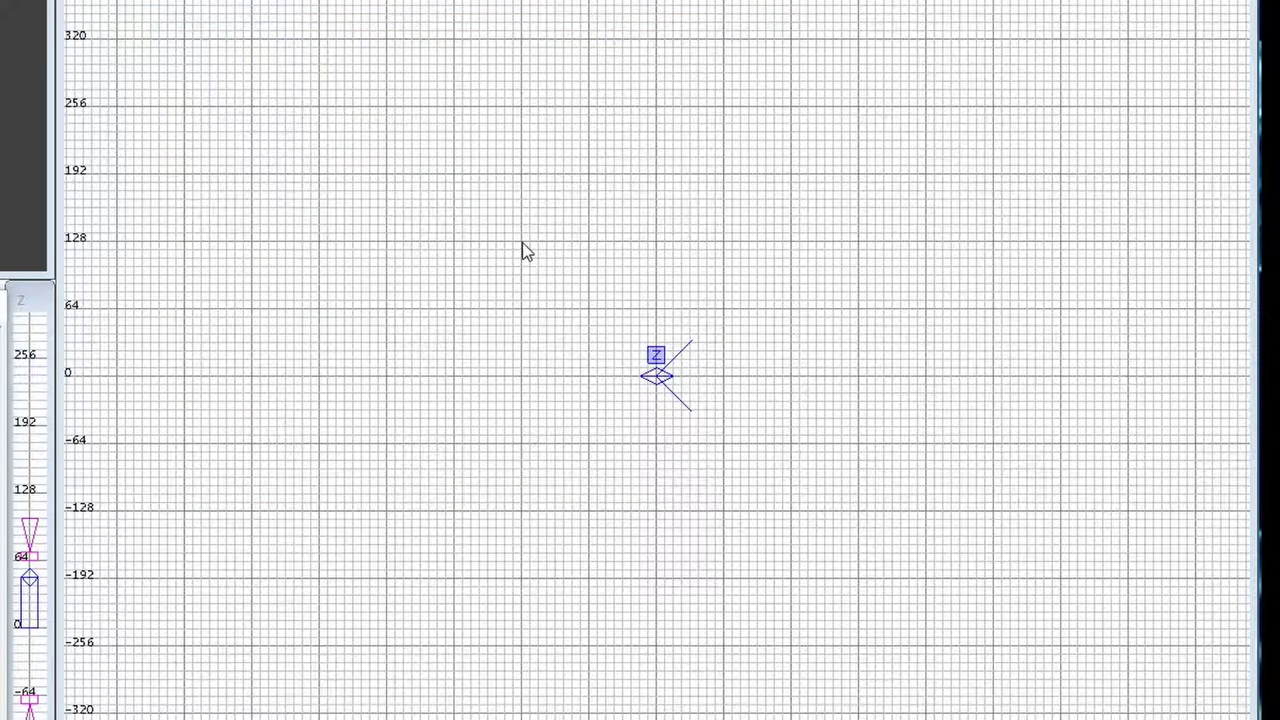
left_click_drag(521, 241, 790, 446)
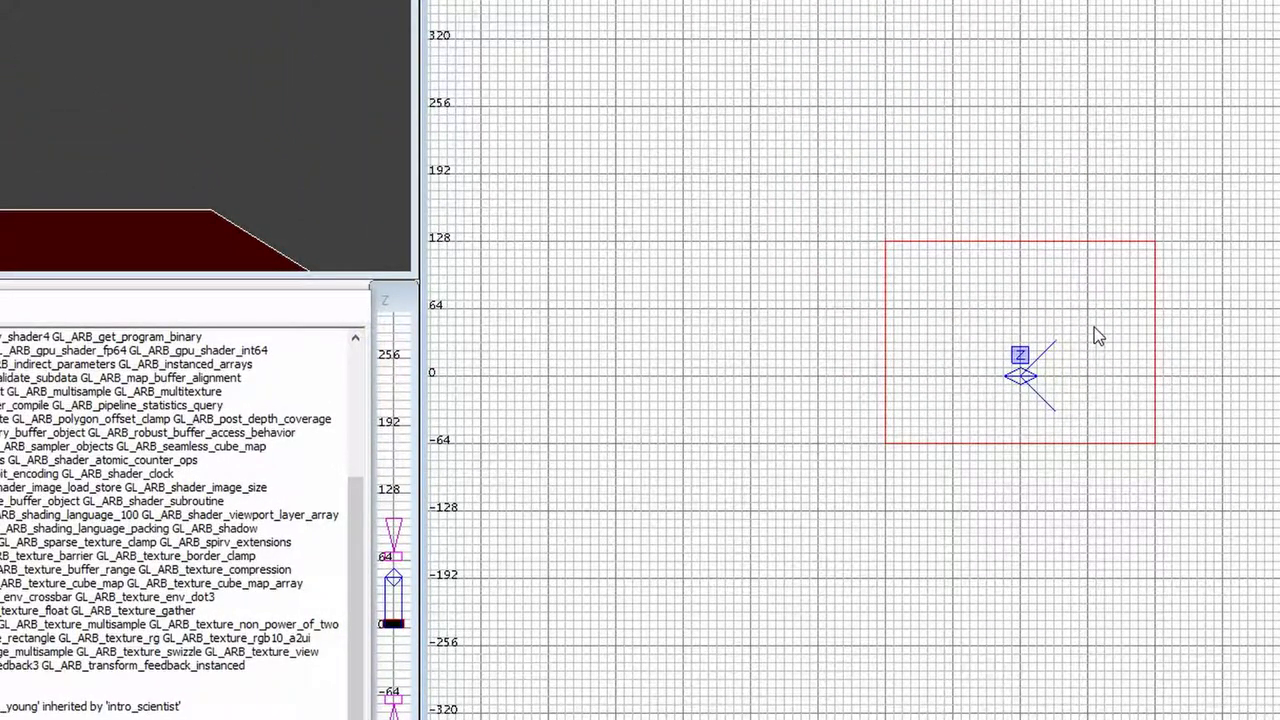
key("Delete")
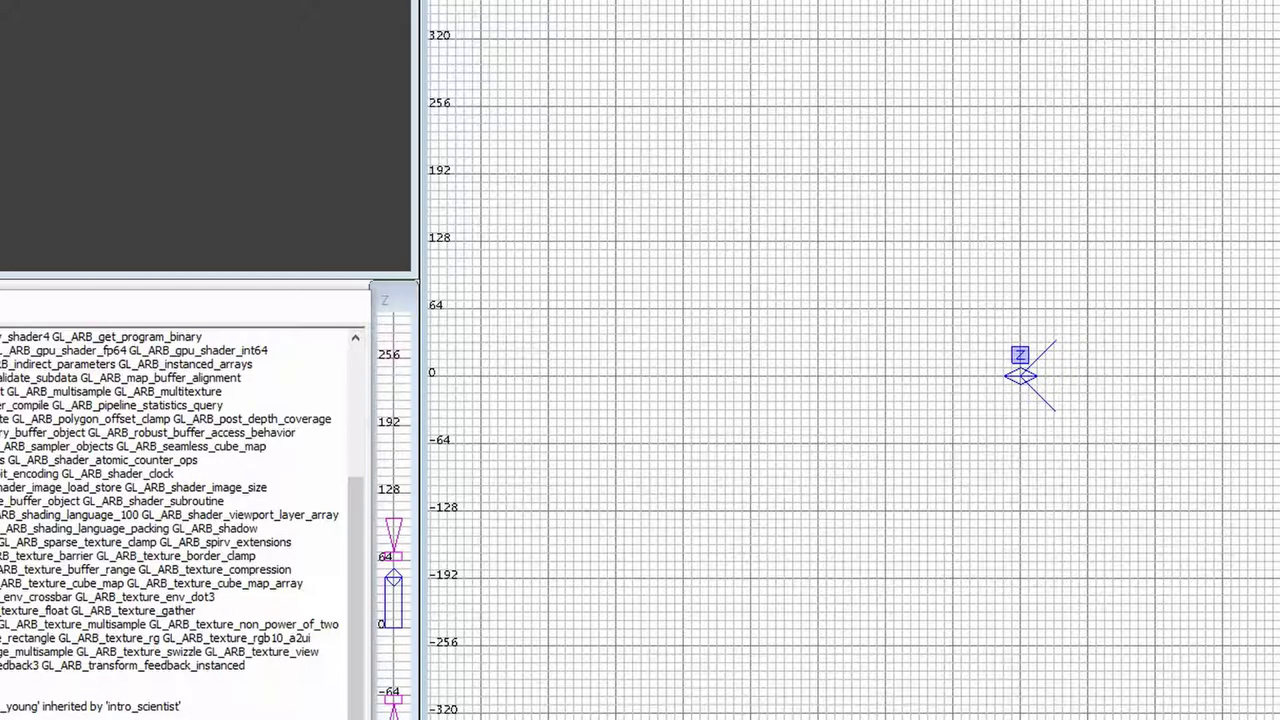
- Reopen Preferences with P, turn paint sizing info back on, and apply
key("p")
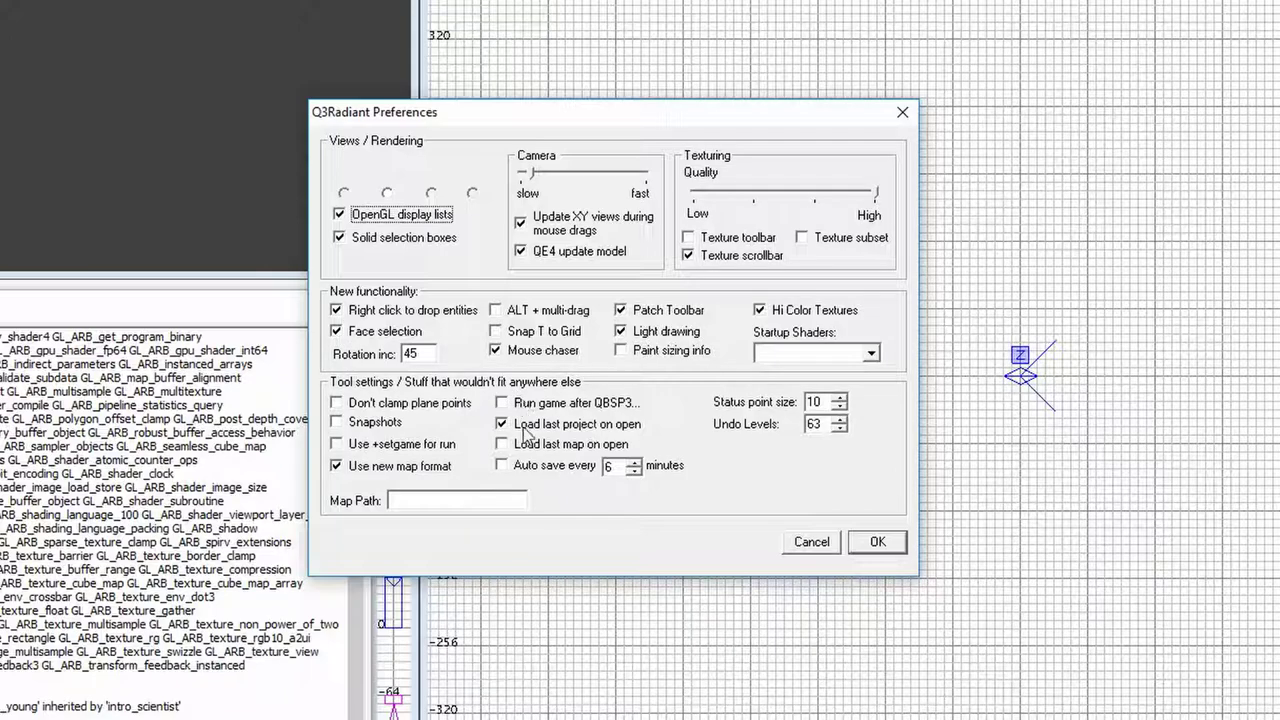
left_click(622, 351)
left_click(878, 541)
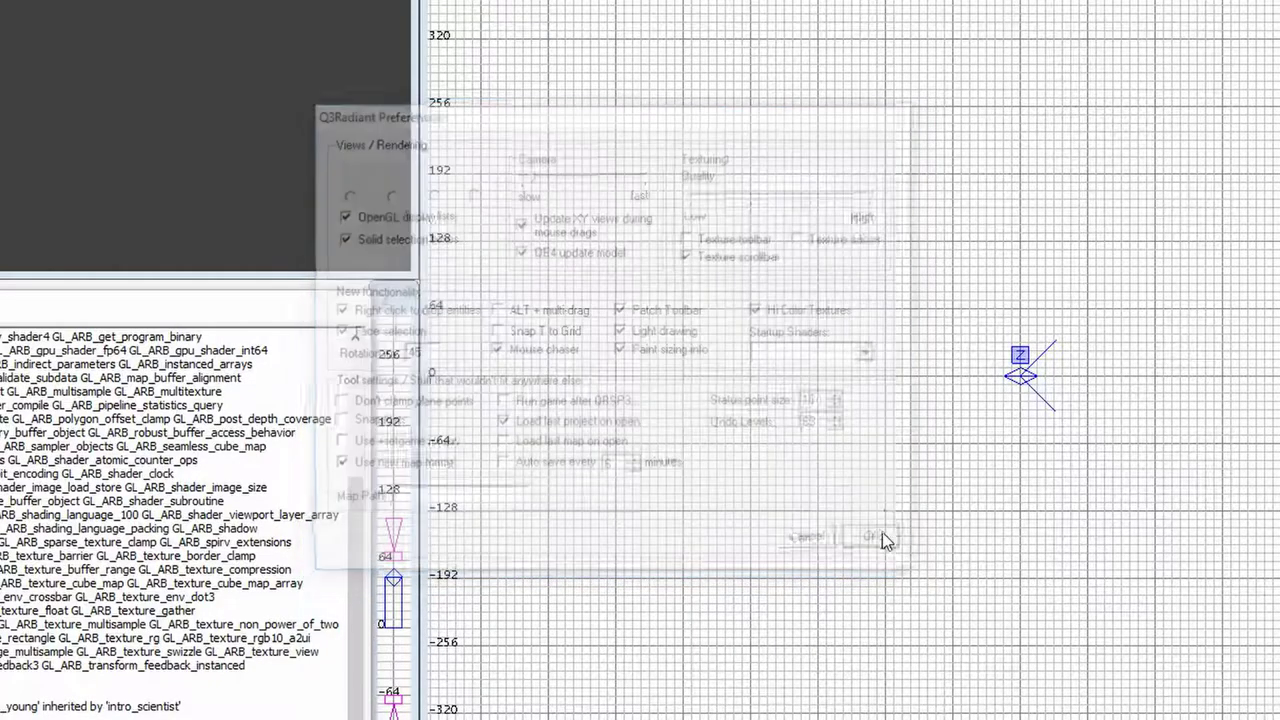
- Draw a brush from x -128, y 136, pull its top edge to y 128, delete it, and reopen Preferences
mouse_move(886, 234)
left_mouse_down()
mouse_move(1120, 386)
mouse_move(1152, 448)
left_mouse_up()
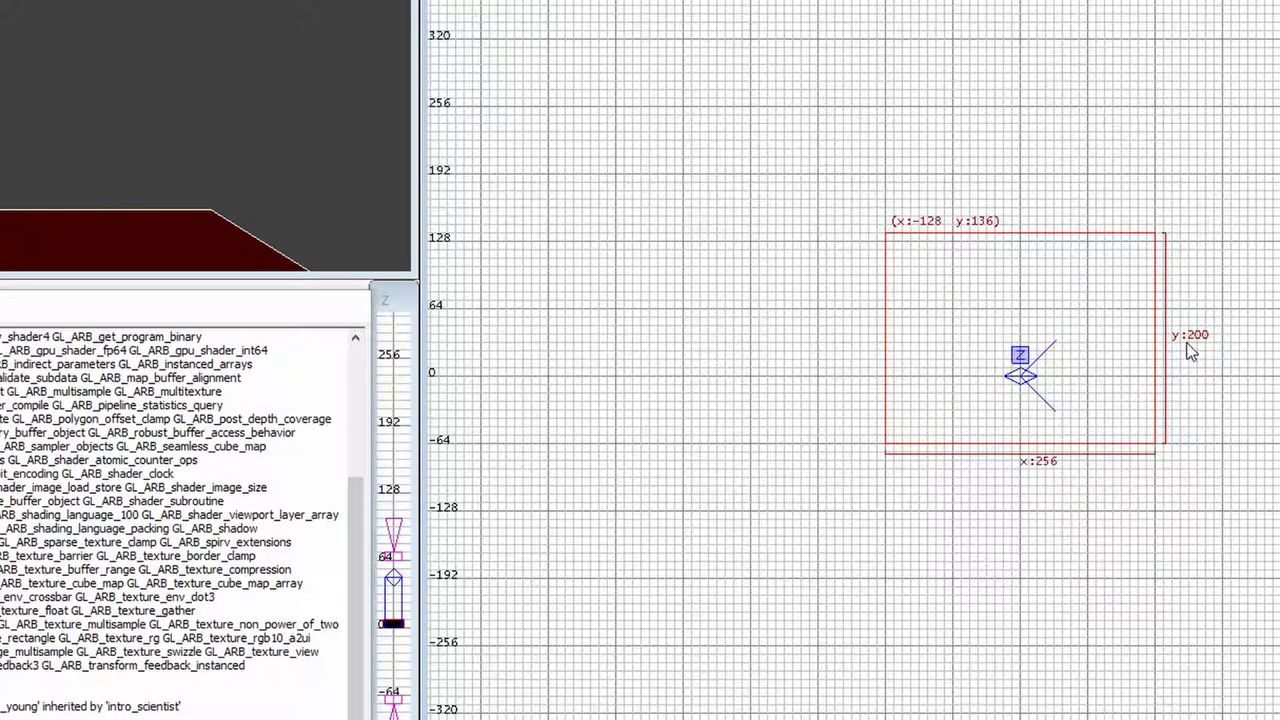
left_click_drag(1086, 157, 1079, 152)
left_click(1099, 179)
left_click(1132, 368, "shift")
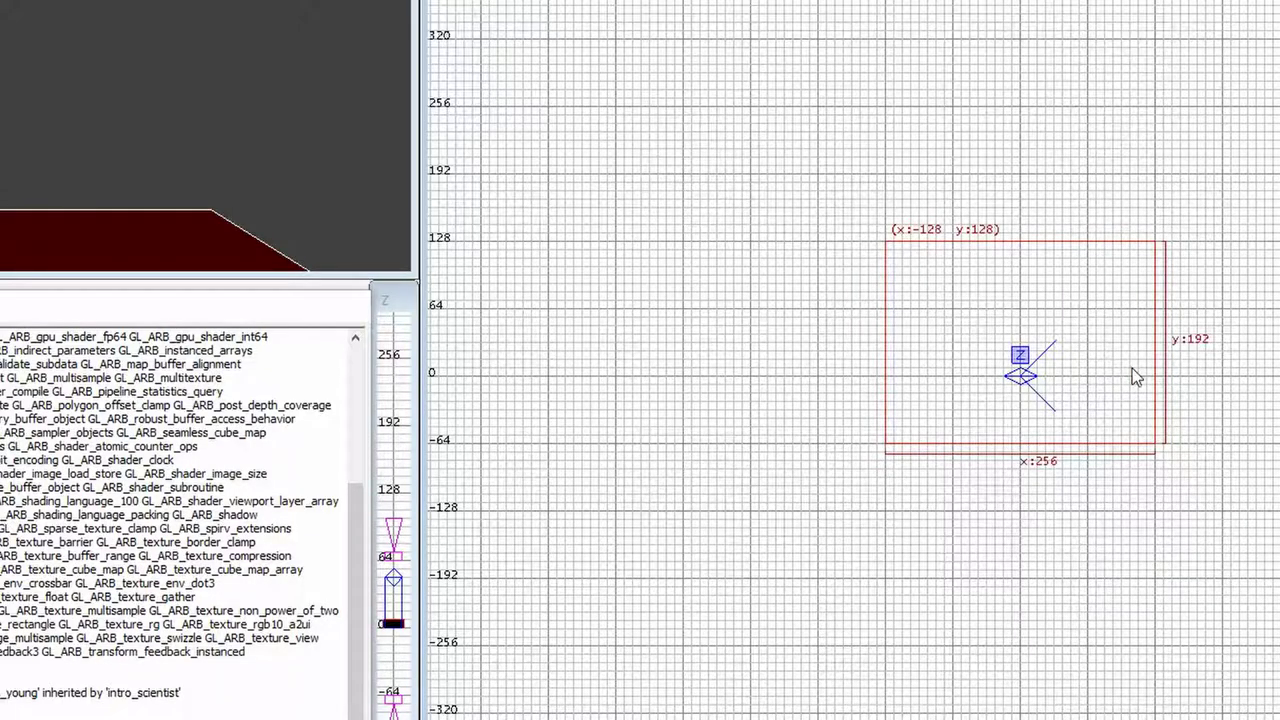
key("BackSpace")
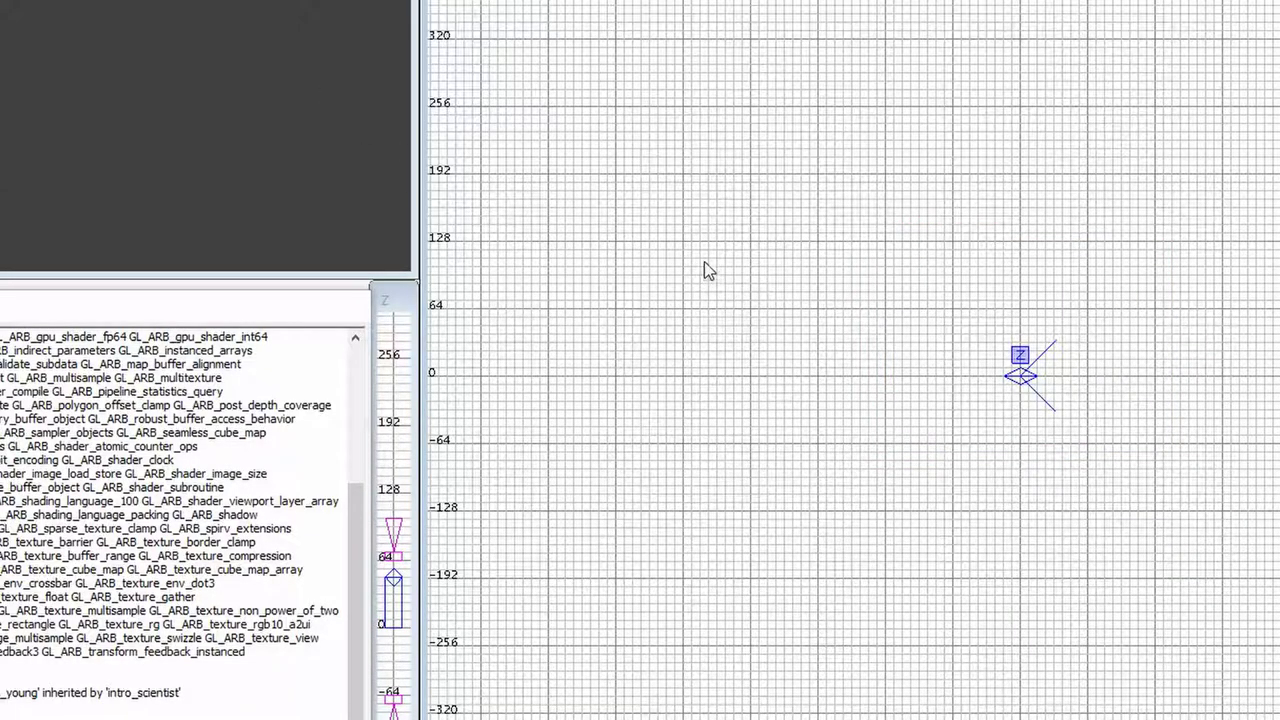
key("p")
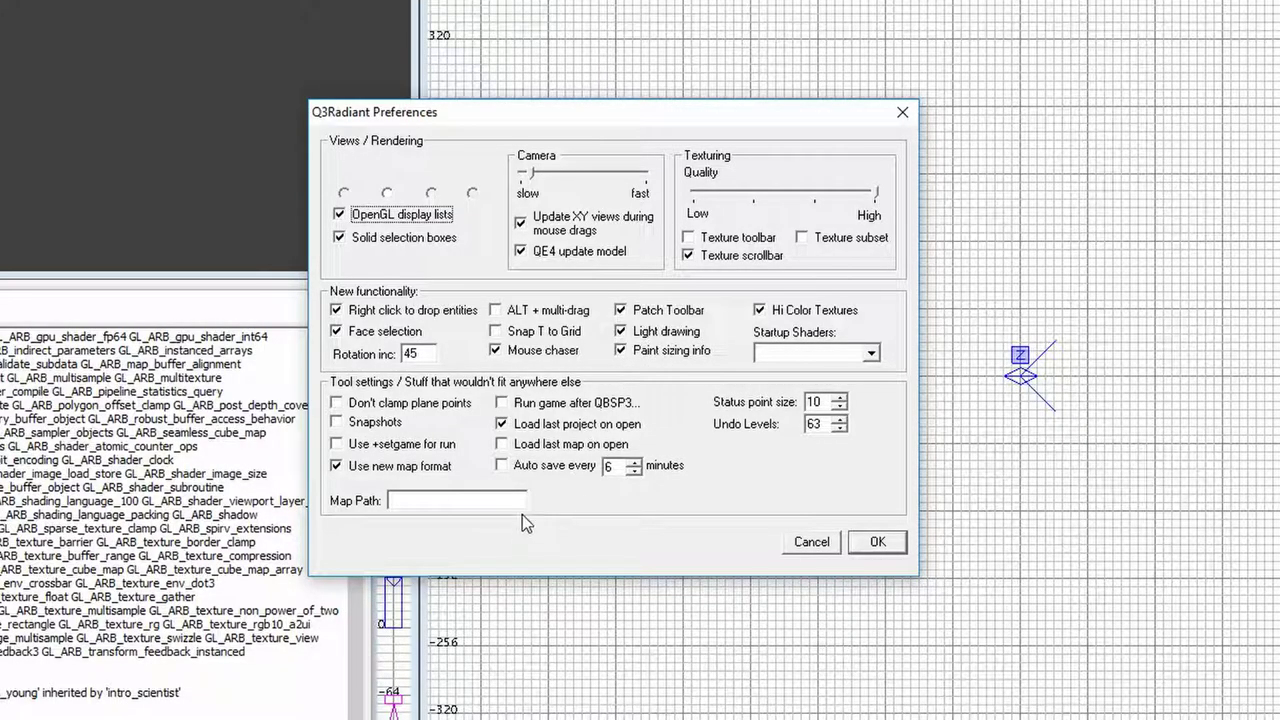
- Confirm the Q3Radiant Preferences with OK to return to the empty map
left_click(875, 546)
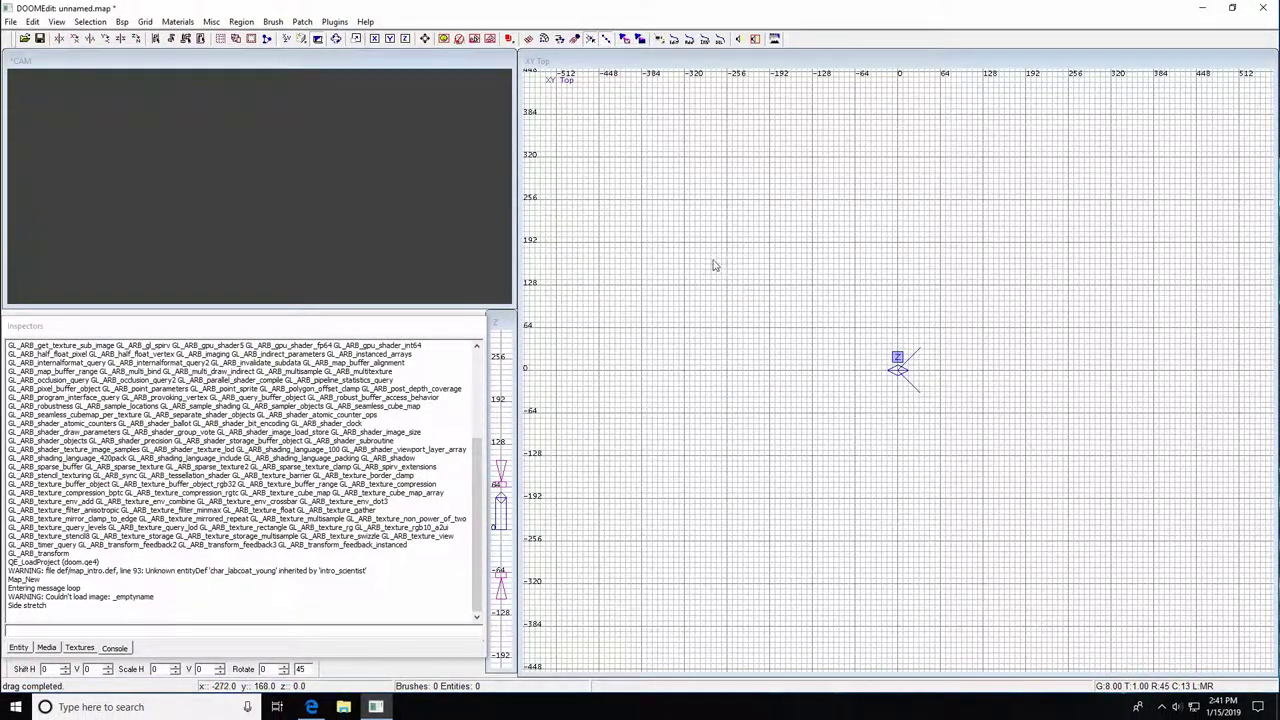
left_click(12, 22)
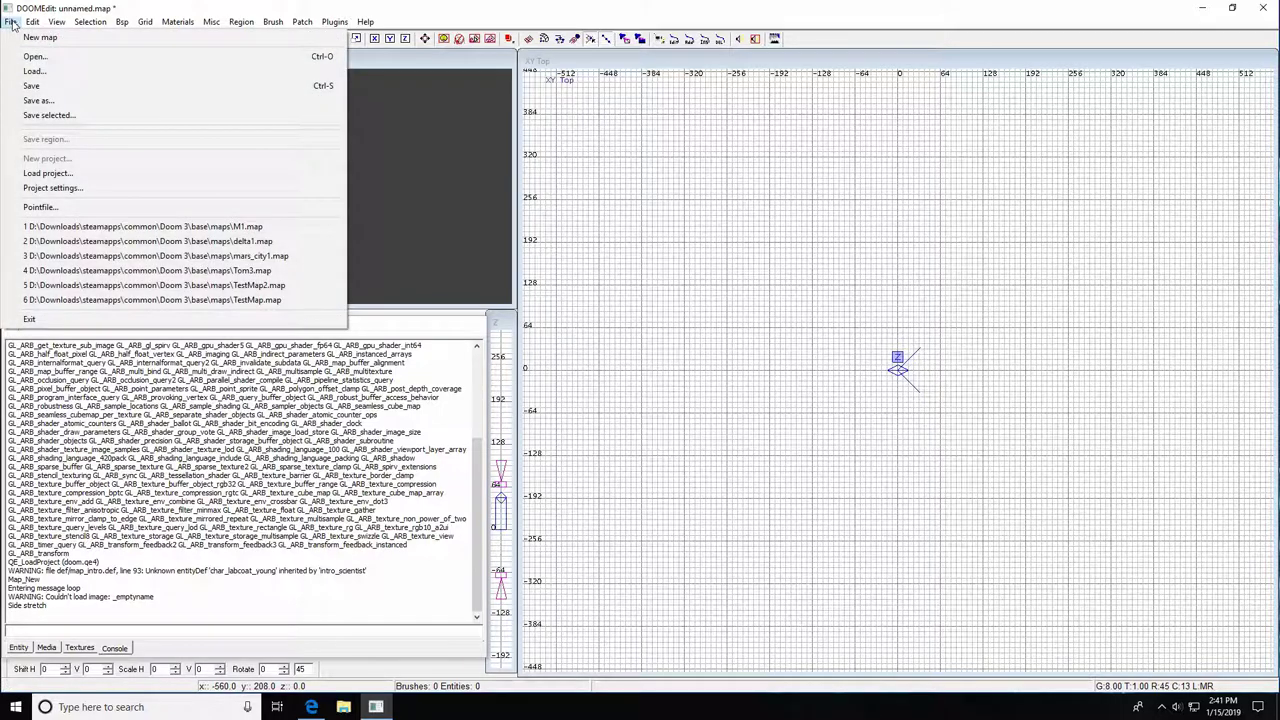
left_click(14, 23)
left_click(12, 22)
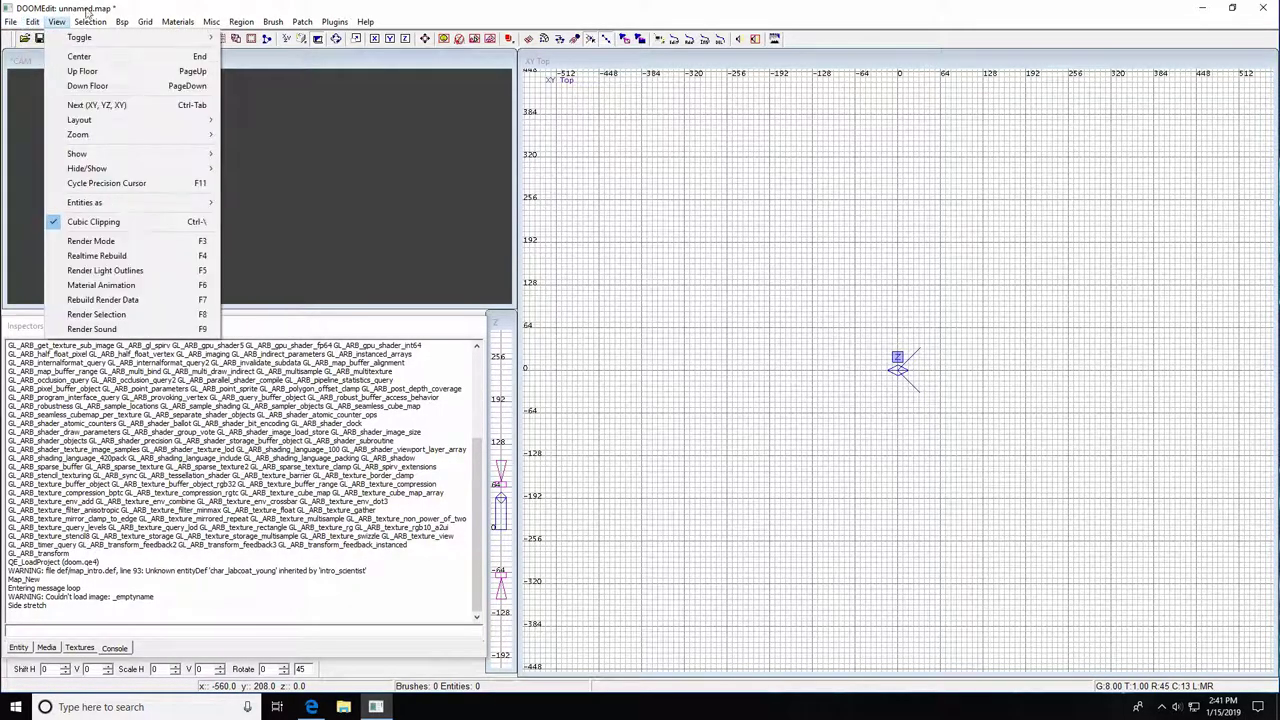
left_click(392, 16)
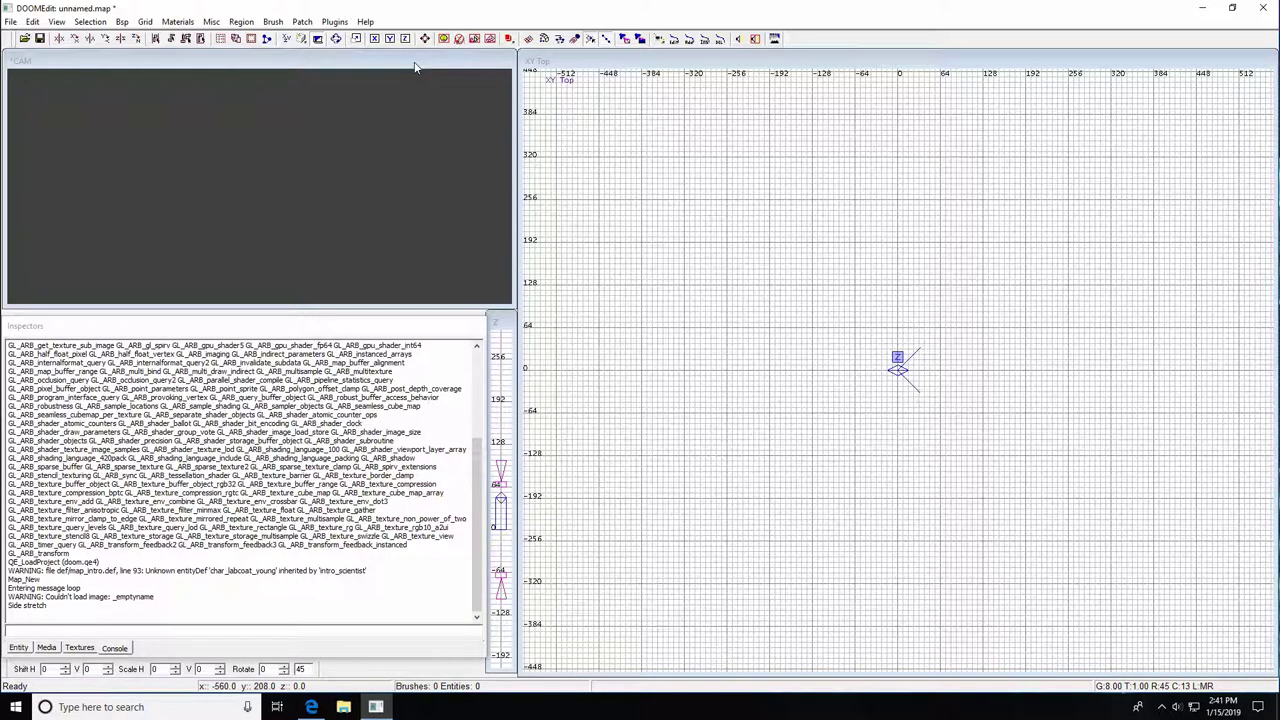
left_click(663, 366)
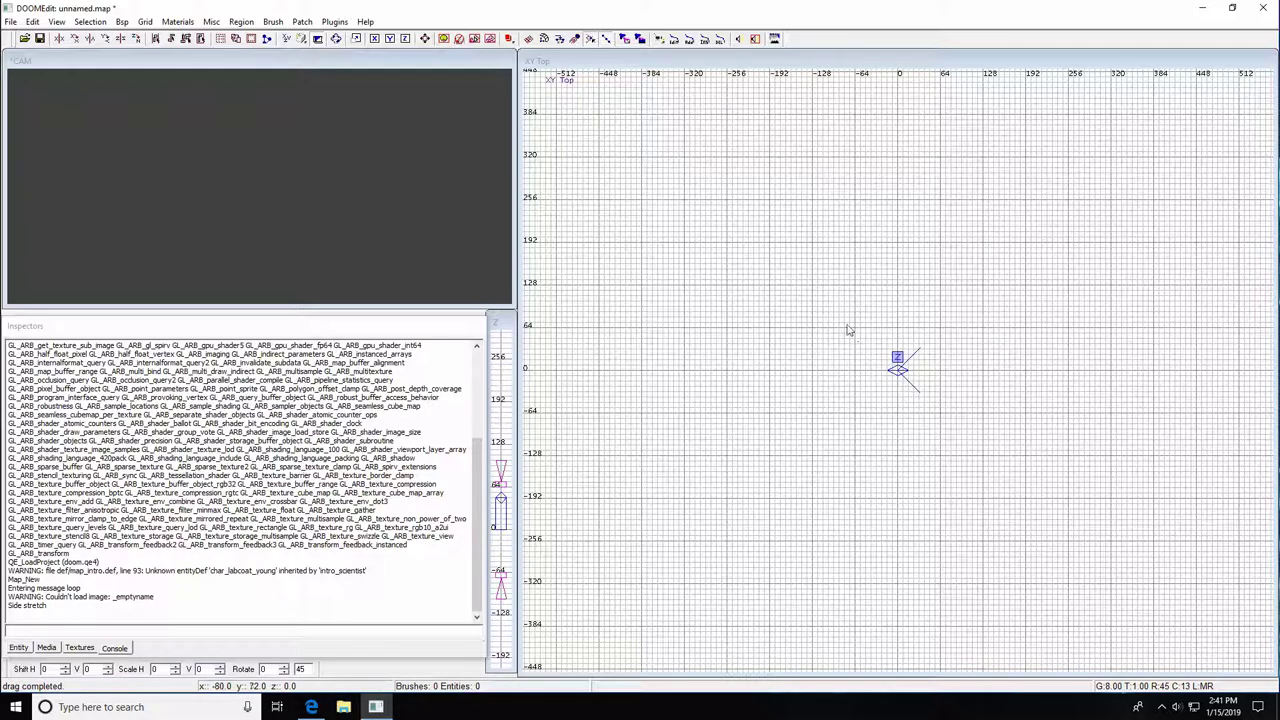